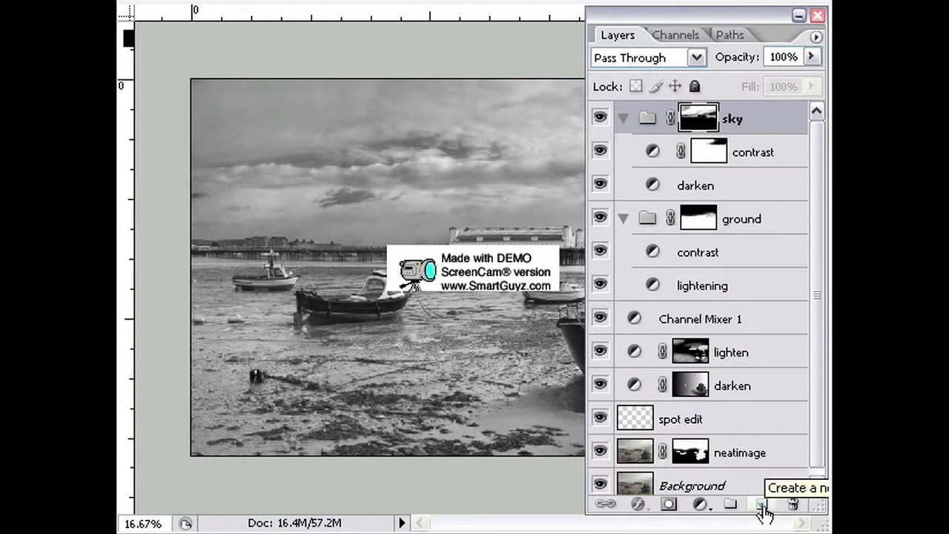
Create a new layer above the sky group and collapse the sky and ground groups
left_click(762, 505)
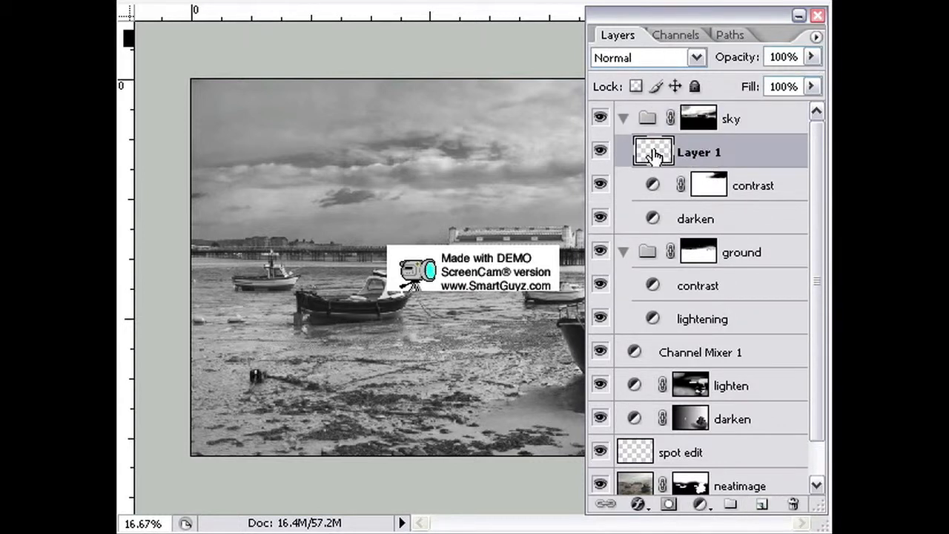
left_click_drag(654, 154, 646, 124)
left_click(623, 152)
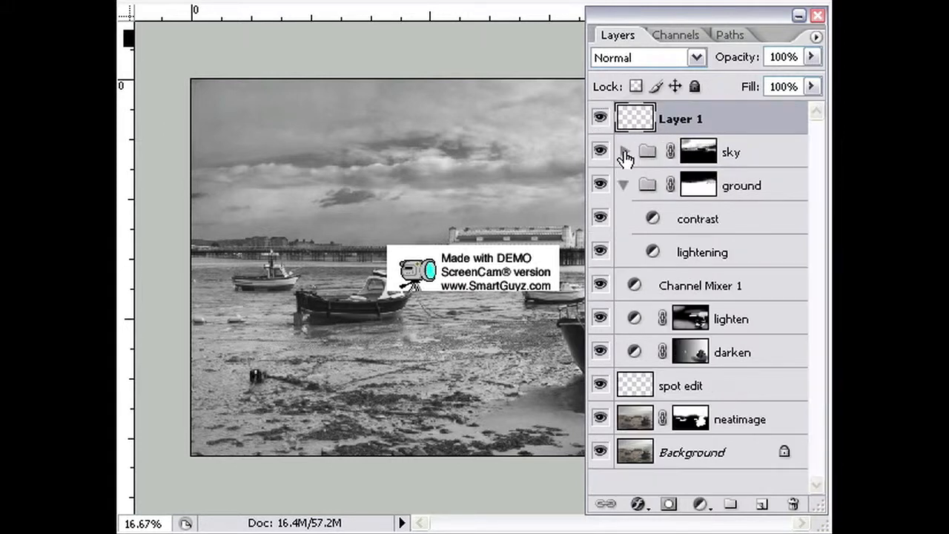
left_click(624, 186)
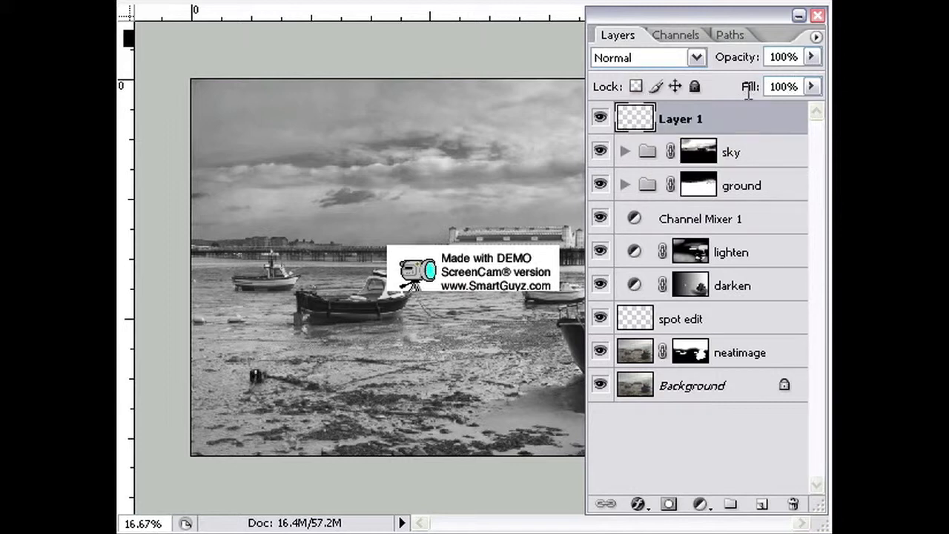
left_click_drag(637, 127, 626, 106)
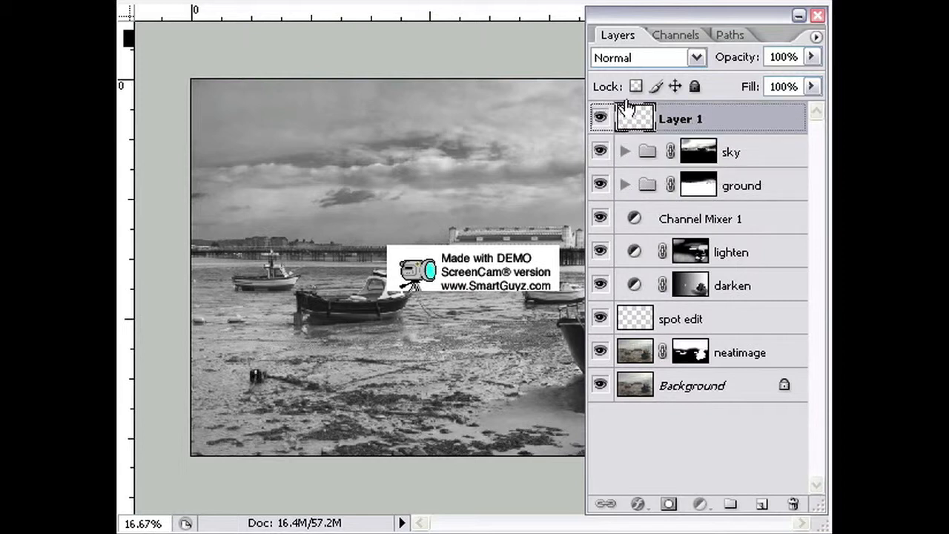
left_click_drag(645, 146, 646, 152)
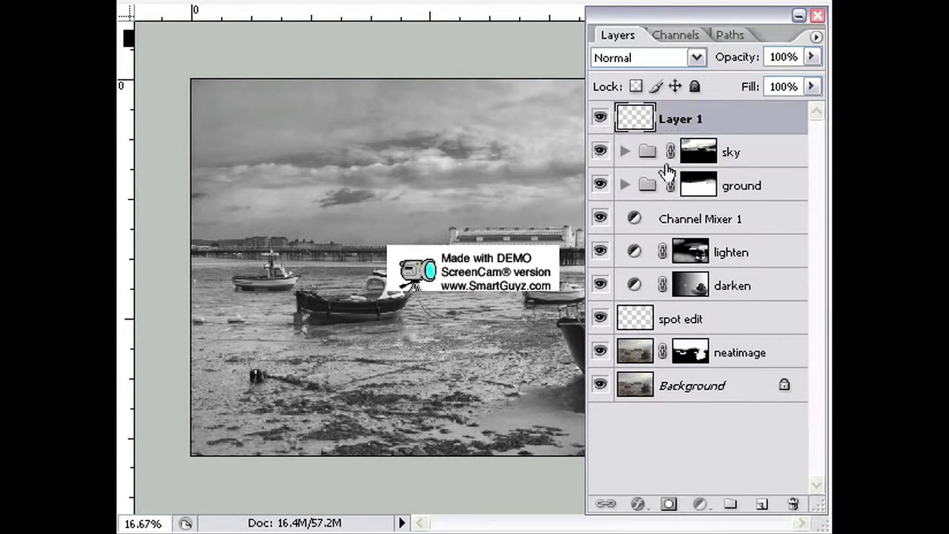
Set the new top layer's blend mode to Soft Light and hide the panels to clear the view of the photo
left_click(658, 56)
left_click(645, 1)
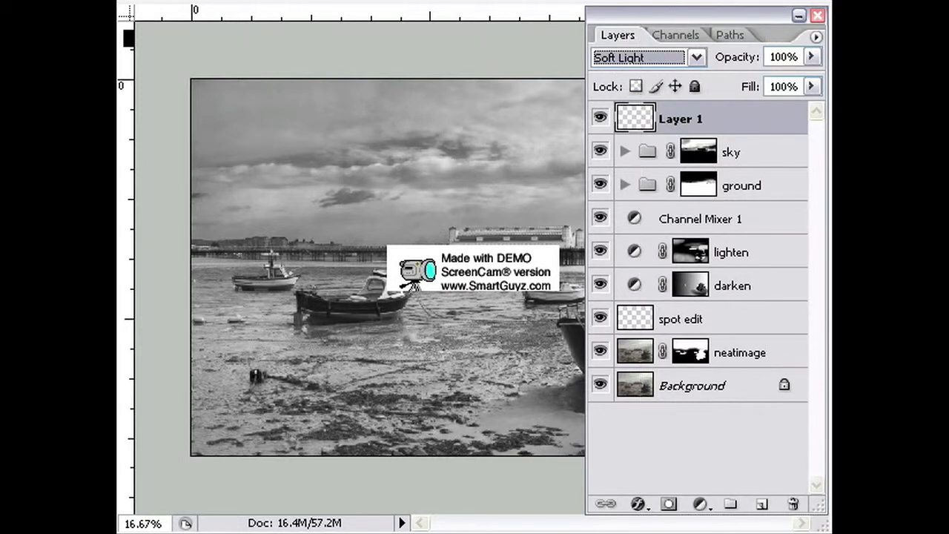
key("Tab")
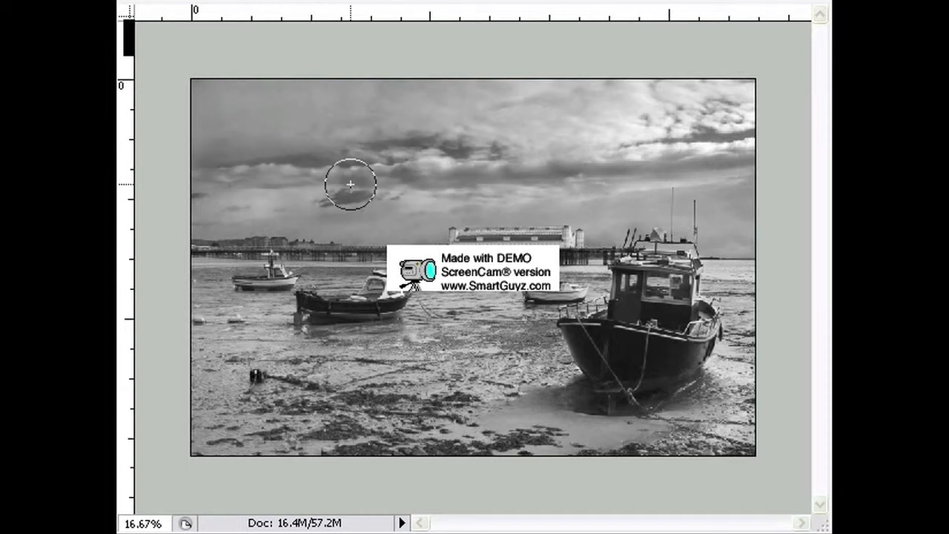
Paint with broad brush strokes over the upper sky to darken it on the Soft Light layer, and undo the last stroke
mouse_move(467, 181)
left_mouse_down()
mouse_move(515, 150)
mouse_move(469, 148)
mouse_move(556, 143)
mouse_move(456, 140)
mouse_move(527, 152)
mouse_move(399, 144)
mouse_move(212, 152)
mouse_move(422, 148)
left_mouse_up()
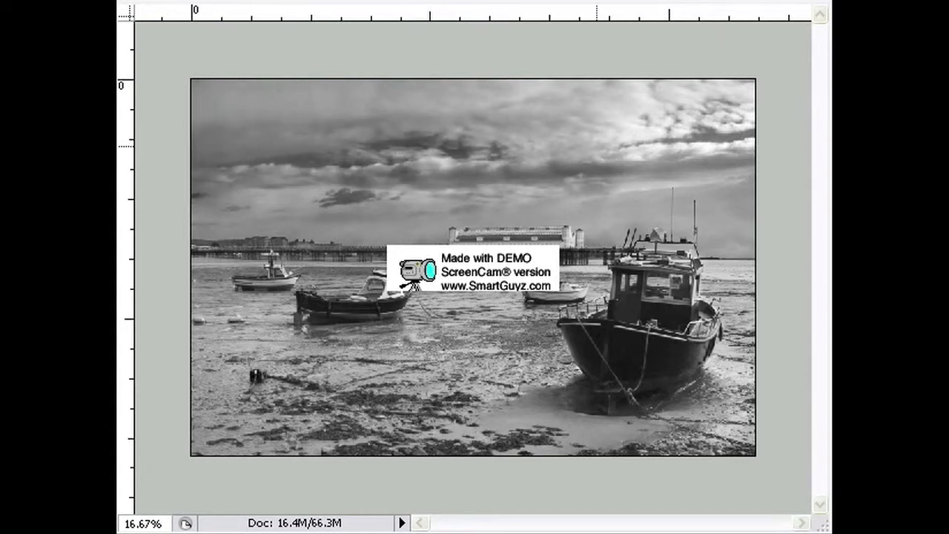
mouse_move(550, 153)
left_mouse_down()
mouse_move(697, 126)
mouse_move(689, 113)
mouse_move(628, 112)
mouse_move(690, 106)
mouse_move(703, 115)
mouse_move(699, 151)
mouse_move(643, 154)
mouse_move(673, 131)
mouse_move(681, 114)
mouse_move(670, 100)
mouse_move(585, 95)
mouse_move(466, 117)
mouse_move(648, 96)
mouse_move(408, 140)
mouse_move(643, 101)
mouse_move(437, 144)
mouse_move(600, 94)
mouse_move(343, 120)
left_mouse_up()
mouse_move(255, 122)
left_mouse_down()
mouse_move(409, 102)
mouse_move(200, 102)
mouse_move(212, 116)
mouse_move(183, 94)
left_mouse_up()
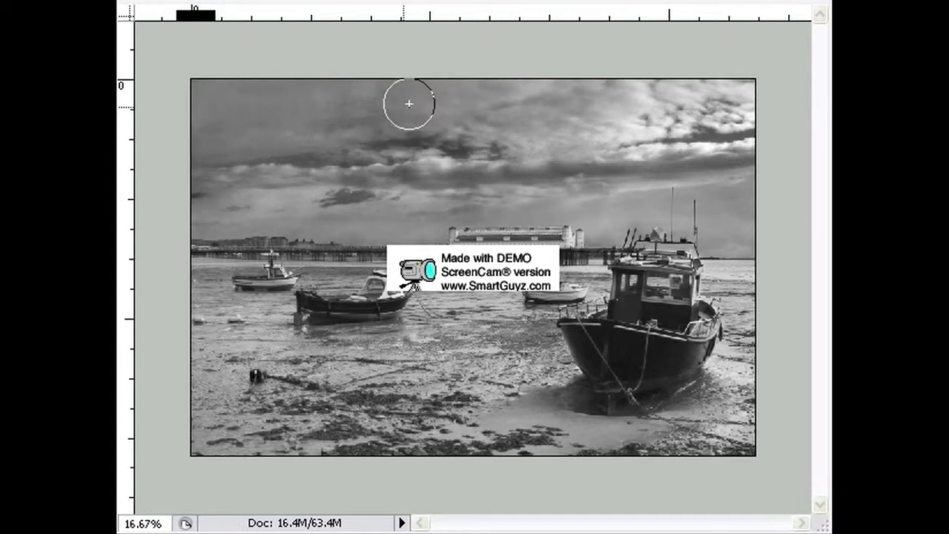
left_click_drag(312, 100, 217, 100)
left_click_drag(353, 90, 264, 96)
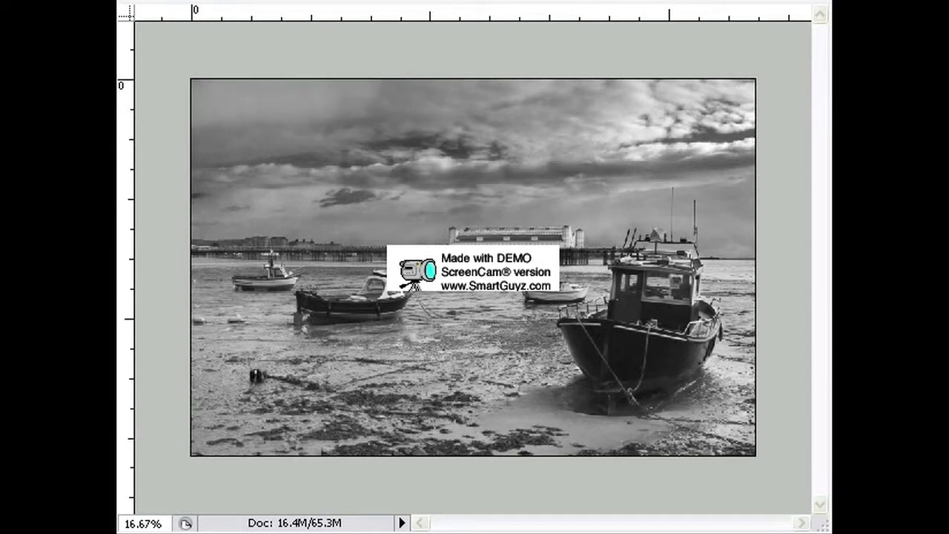
key("ctrl+z")
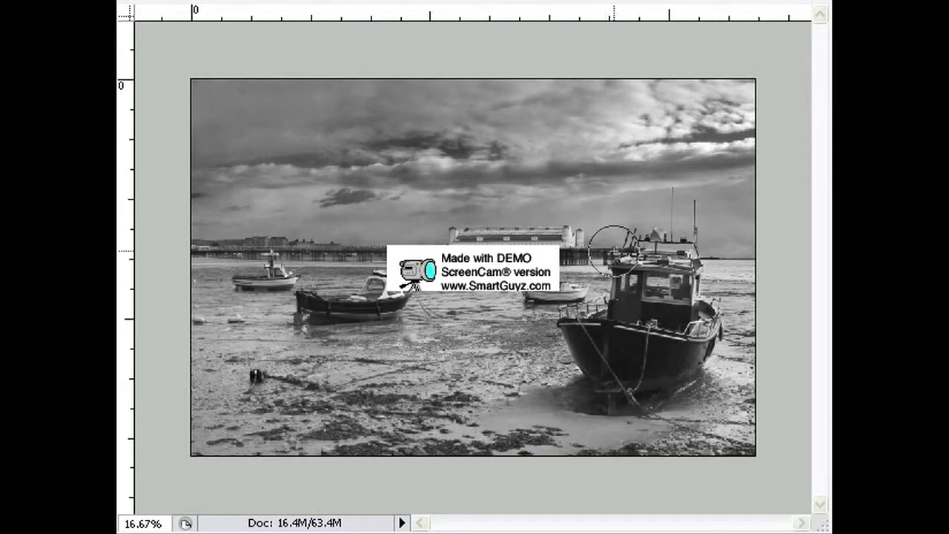
Shrink the brush several sizes for detail work in the sky between the pier building and the large boat
key("z")
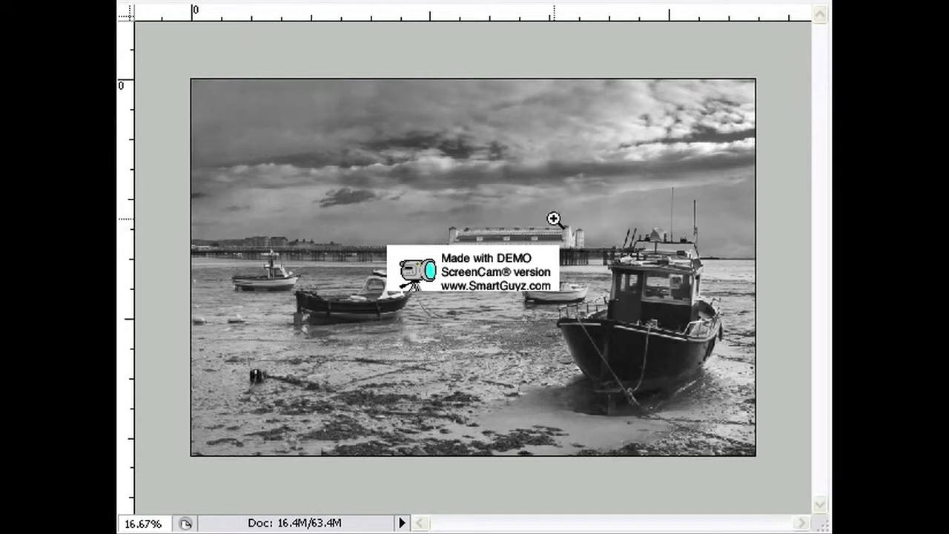
left_click_drag(658, 282, 659, 283)
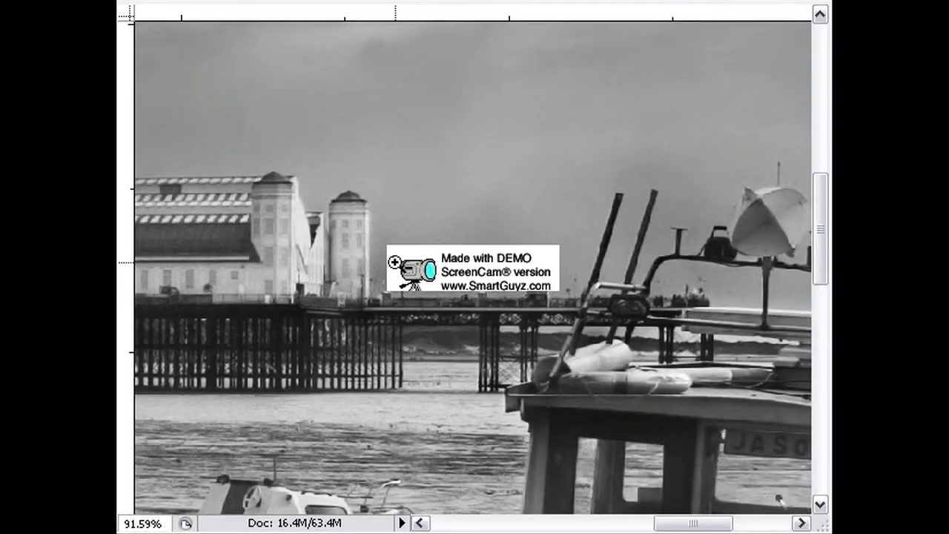
key("b")
key("bracketleft")
key("bracketleft")
key("bracketleft")
key("bracketleft")
key("bracketleft")
key("bracketleft")
key("bracketleft")
key("bracketleft")
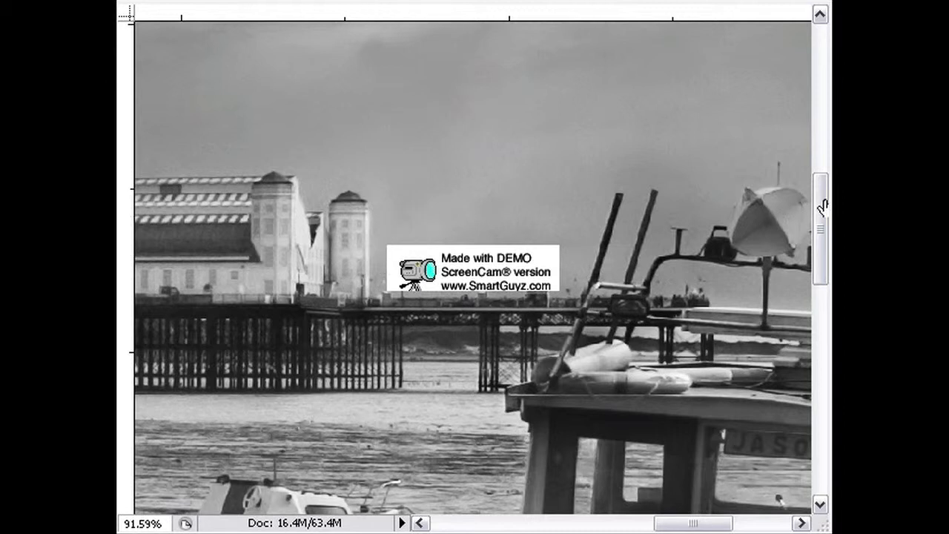
Examine the darkened sky, the horizon and the boats across the whole photo
left_click(482, 207, "alt")
left_click(468, 229, "alt")
left_click(475, 252, "alt")
left_click(457, 287, "alt")
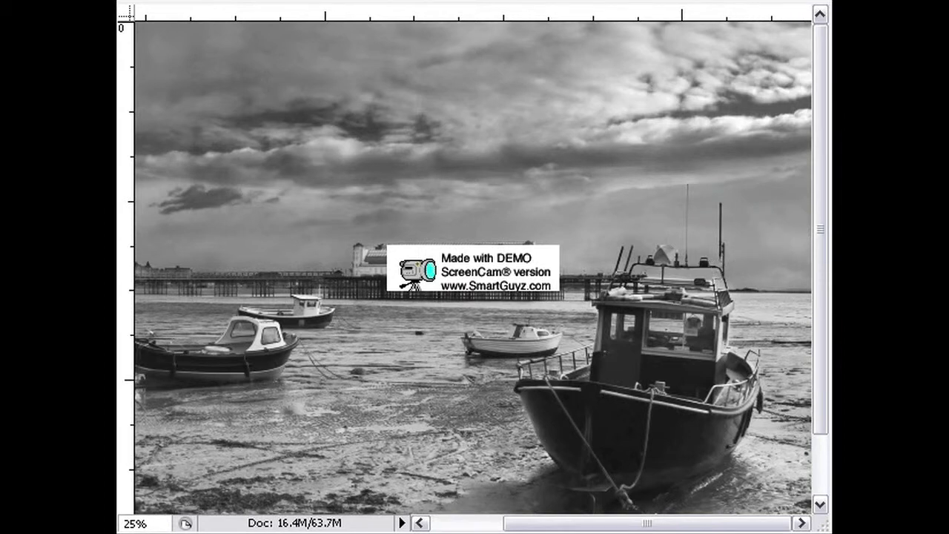
left_click(789, 229)
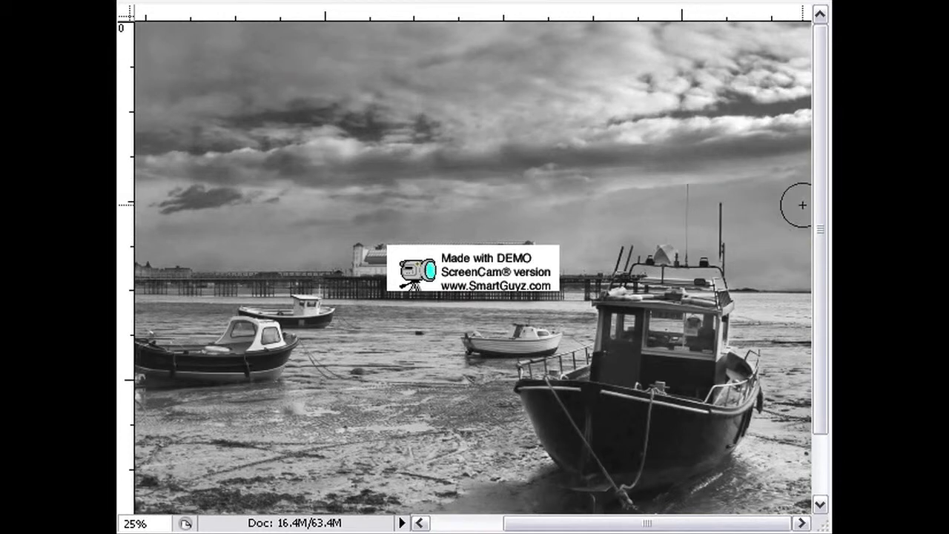
scroll(756, 207, "down", 1)
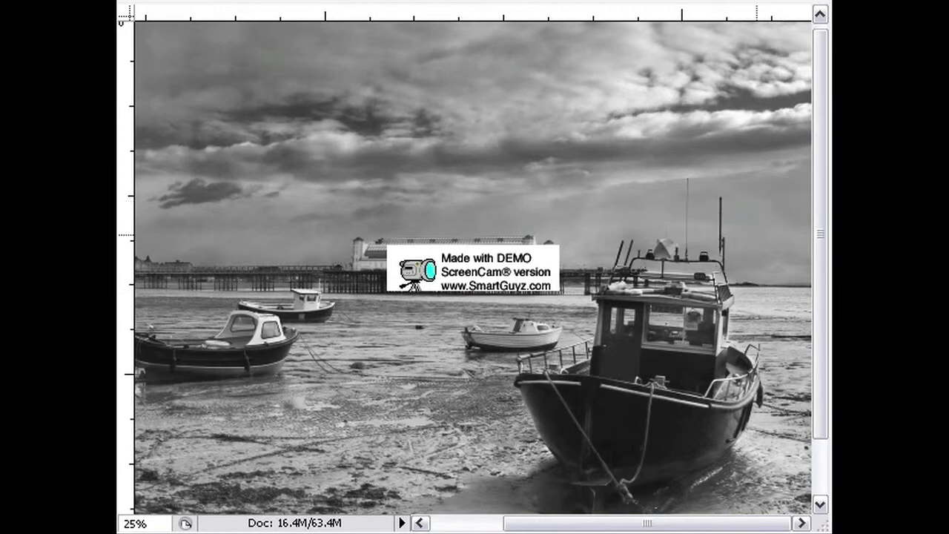
left_click_drag(705, 271, 588, 235)
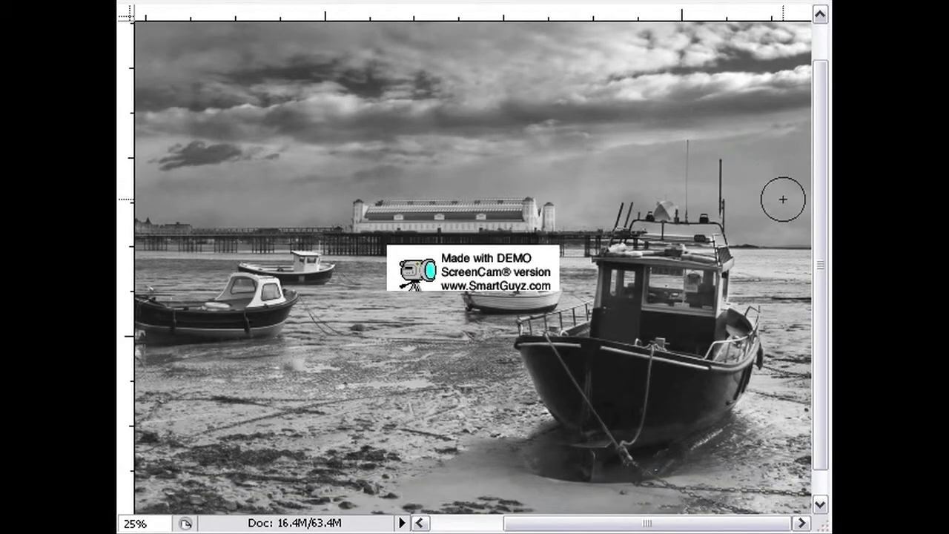
left_click_drag(448, 179, 582, 162)
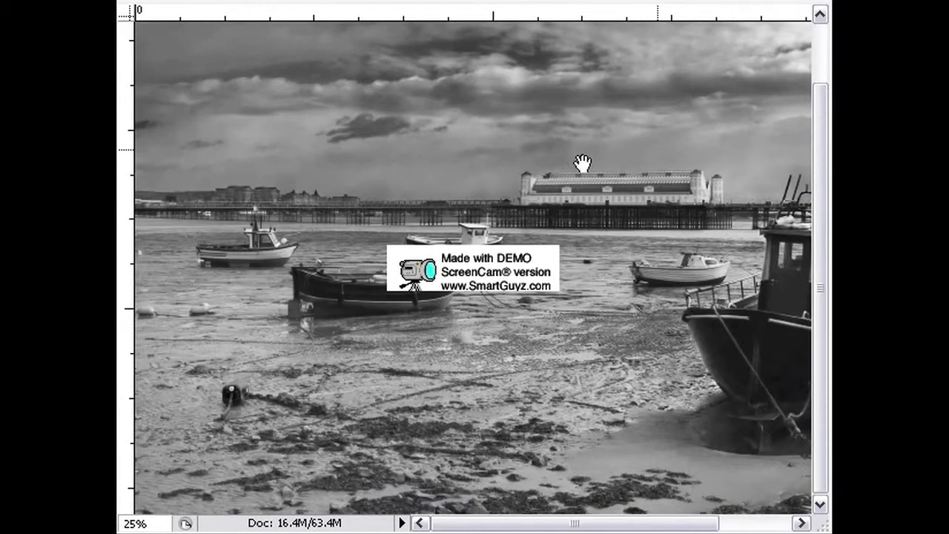
scroll(543, 75, "up", 3)
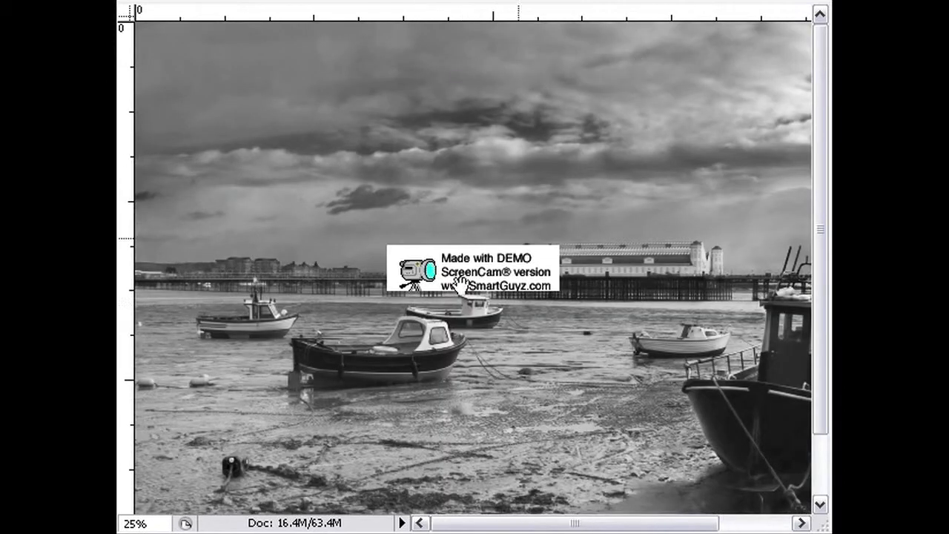
left_click_drag(630, 211, 464, 211)
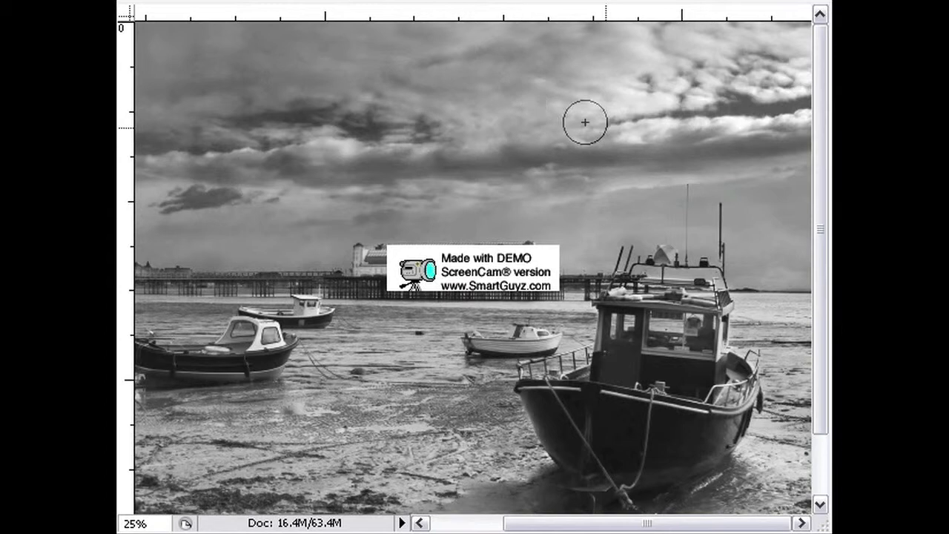
left_click(480, 182, "alt")
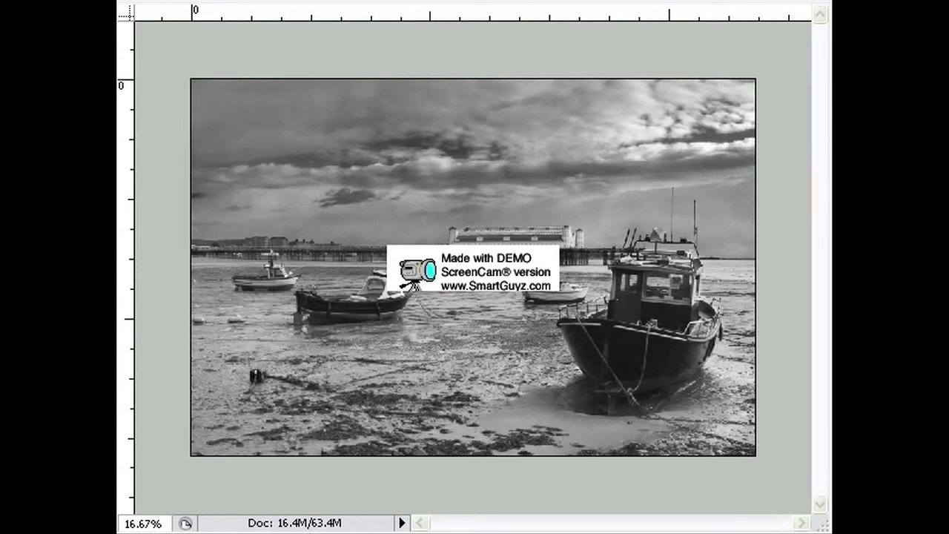
Add another layer on top of the Soft Light layer, set its blend mode to Hard Light and hide the layer list
left_click_drag(826, 35, 620, 15)
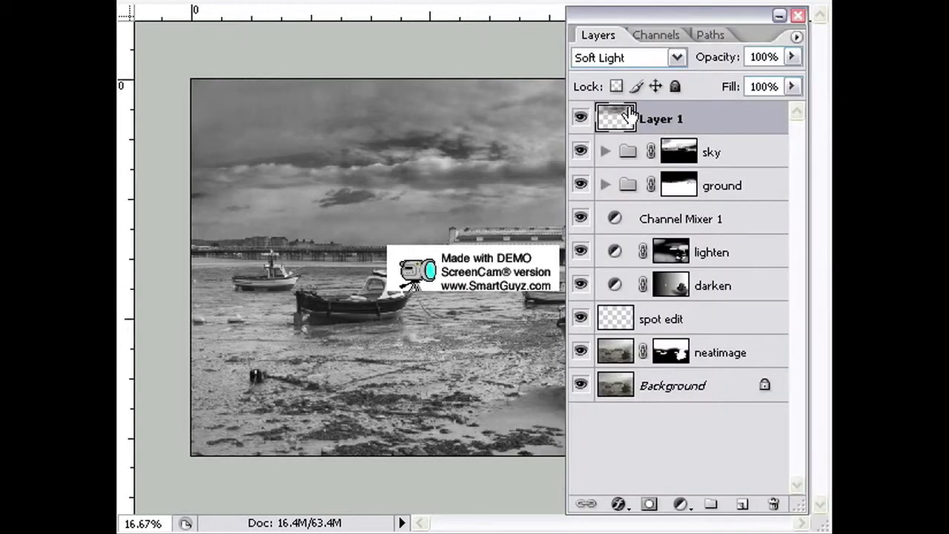
left_click(742, 505)
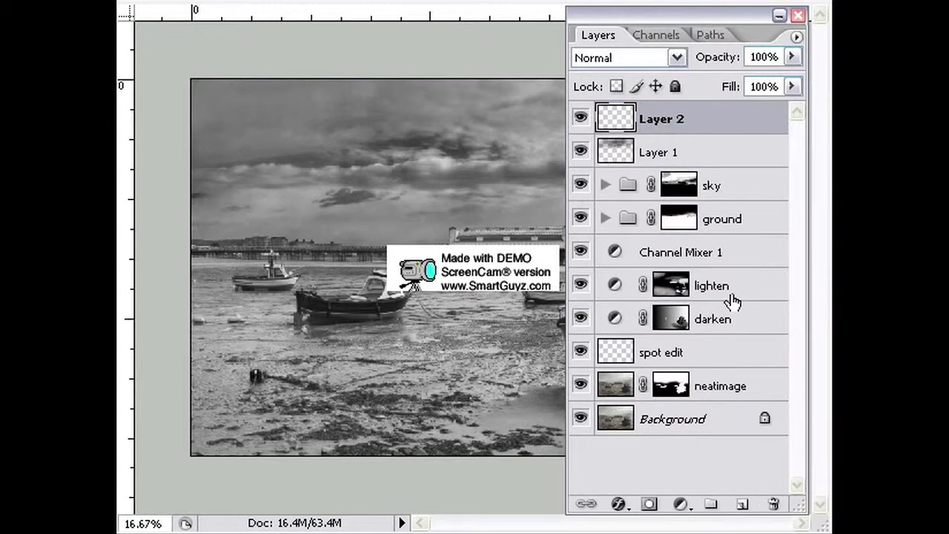
left_click(650, 67)
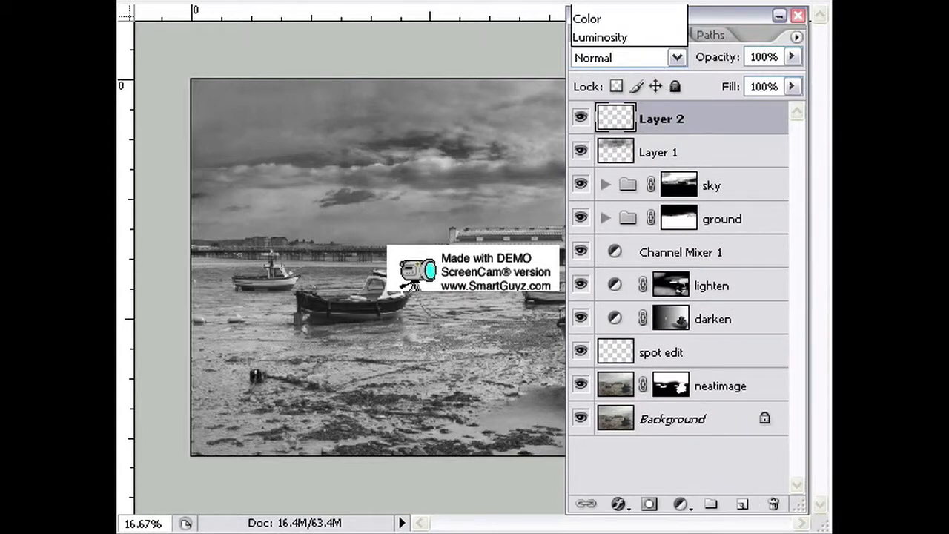
key("shift+alt+h")
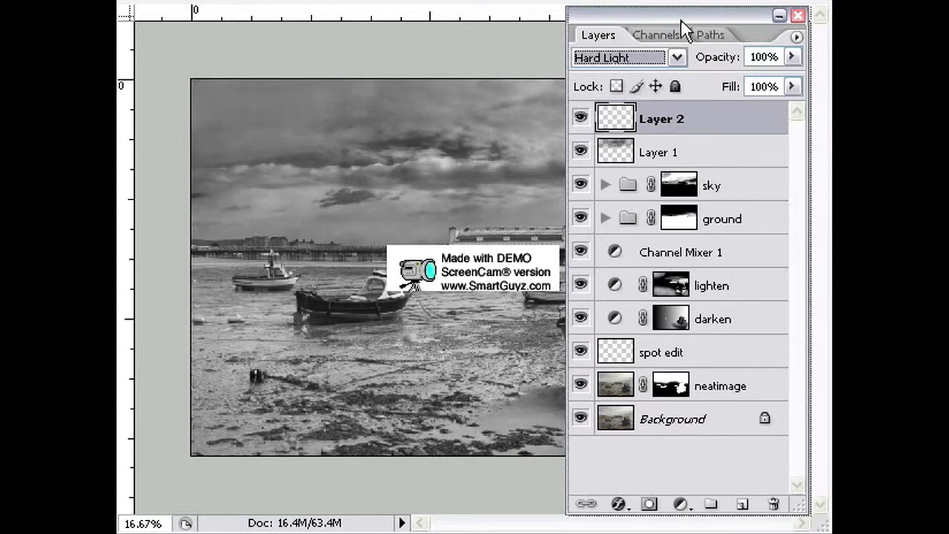
left_click(798, 15)
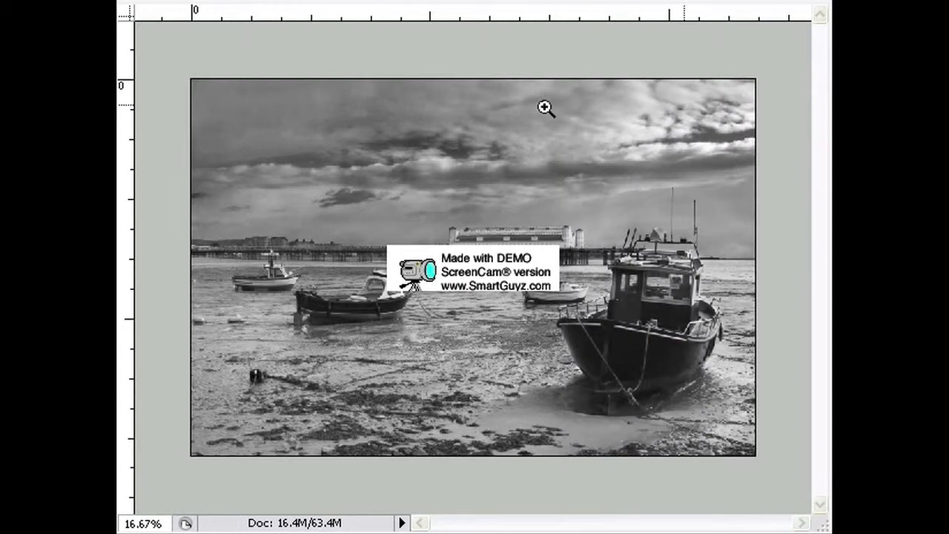
Enlarge the brush and paint over the bright clouds in the photo's upper-right sky to tone them down on the Hard Light layer
key("b")
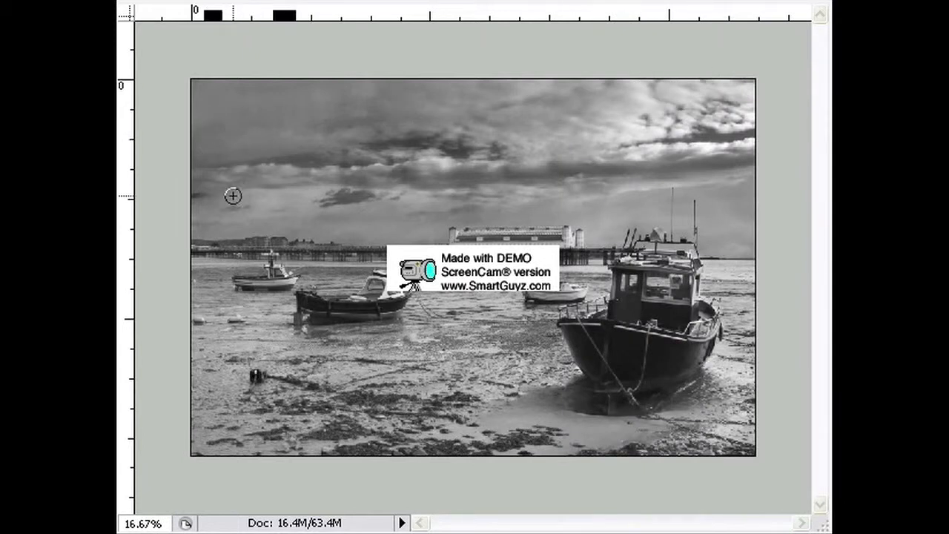
key("bracketright")
key("bracketright")
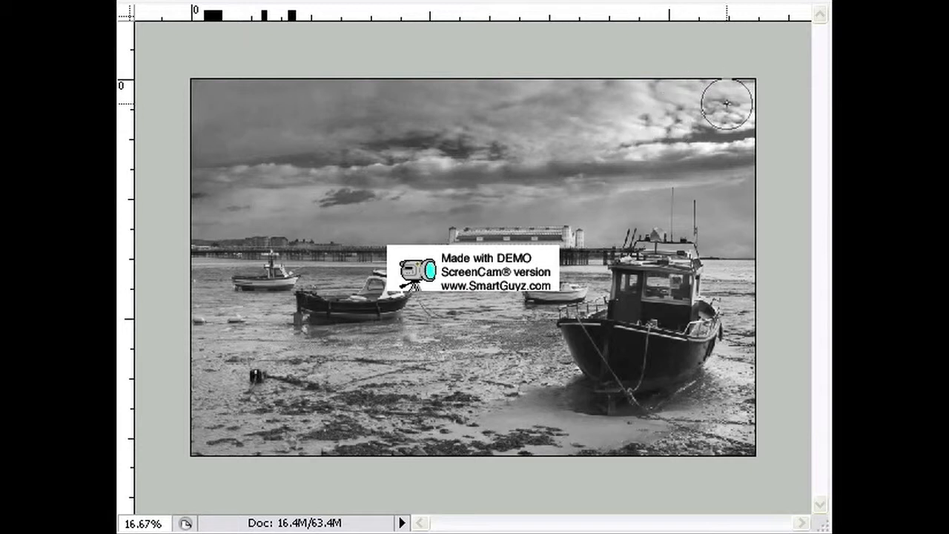
left_click_drag(659, 123, 598, 136)
left_click_drag(706, 115, 643, 130)
left_click_drag(740, 123, 621, 145)
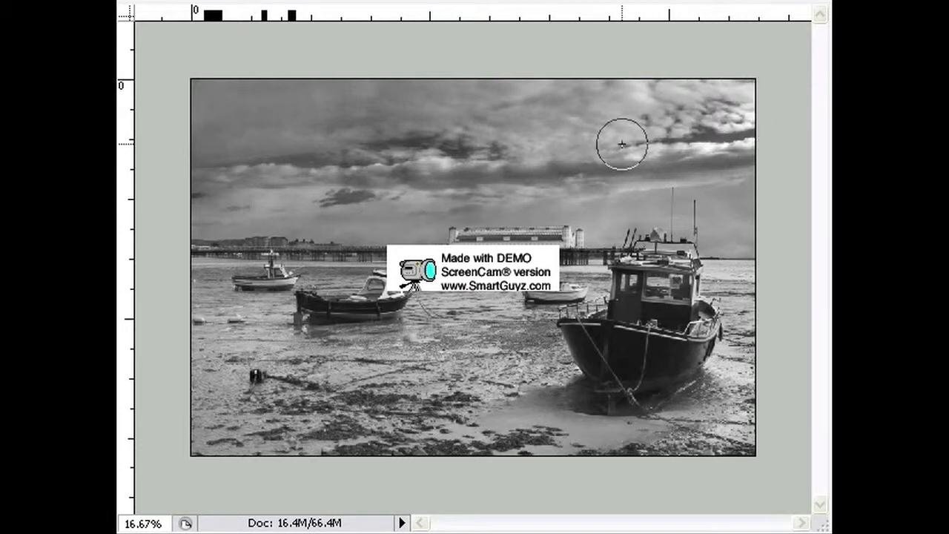
left_click_drag(757, 88, 746, 117)
mouse_move(732, 154)
left_mouse_down()
mouse_move(591, 90)
mouse_move(642, 89)
mouse_move(623, 136)
left_mouse_up()
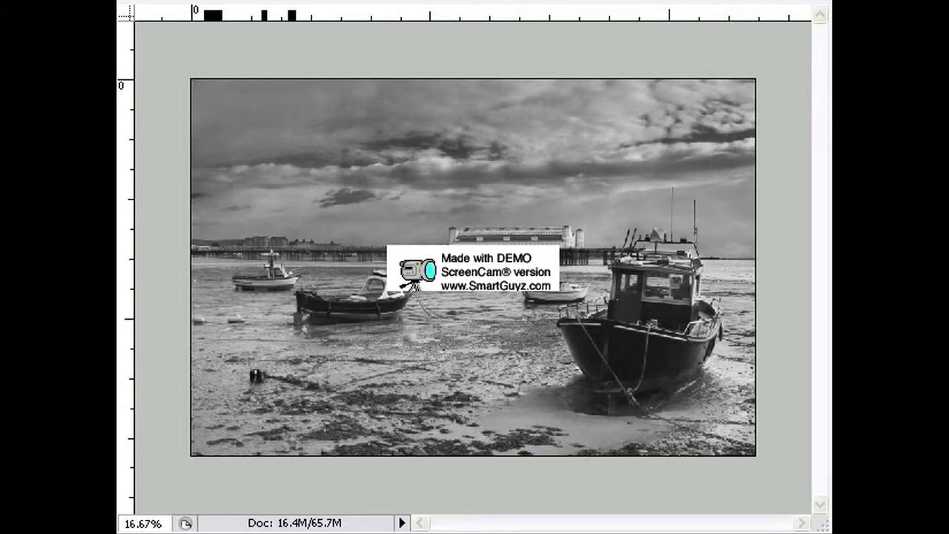
Reduce the Hard Light layer's opacity to 68% and compare the sky by undoing and redoing the last change
left_click_drag(823, 25, 291, 65)
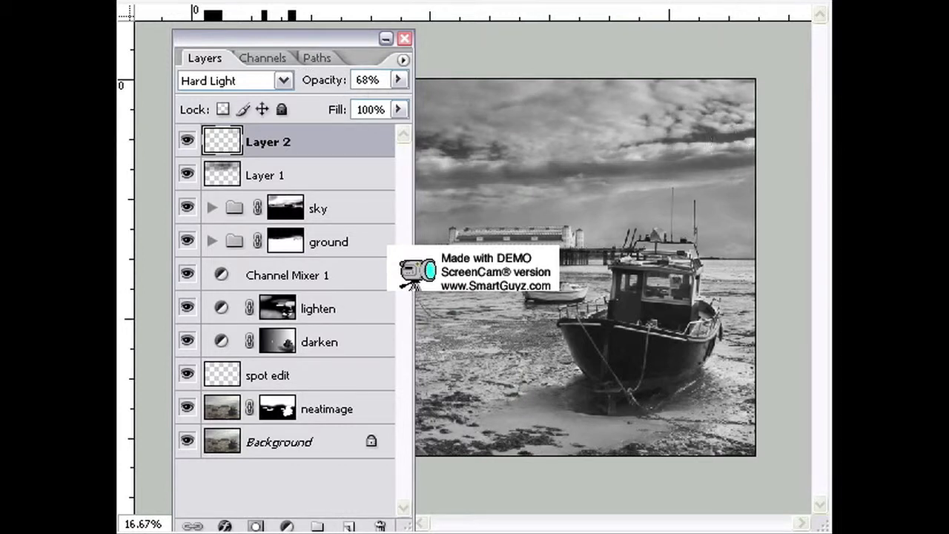
mouse_move(342, 39)
left_mouse_down()
mouse_move(884, 56)
mouse_move(948, 33)
left_mouse_up()
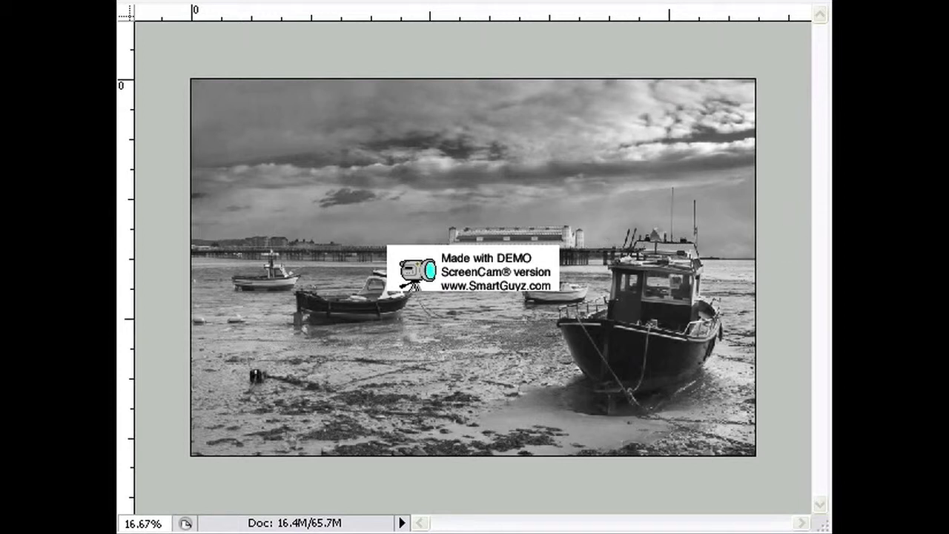
key("ctrl+z")
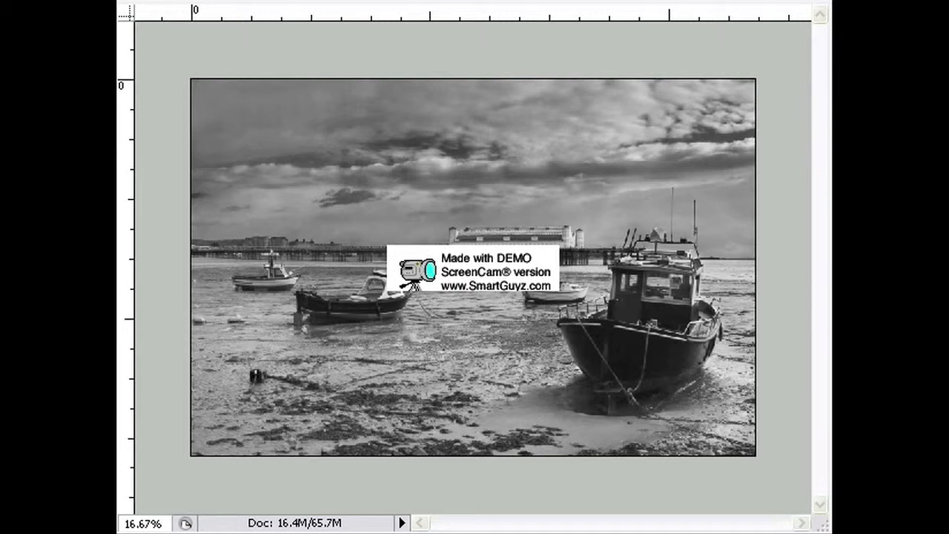
key("ctrl+z")
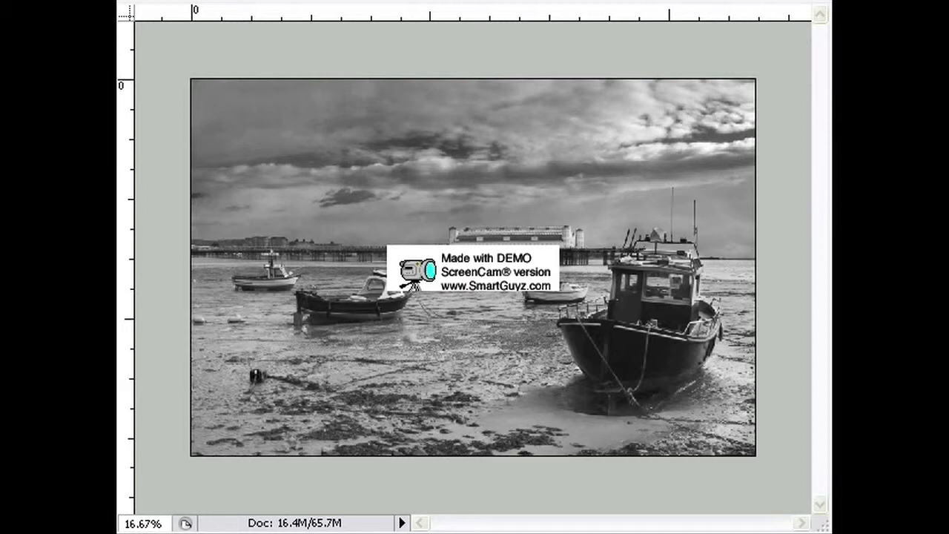
Compare the sky before and after the latest darkening by undoing and restoring the change
key("ctrl+alt+z")
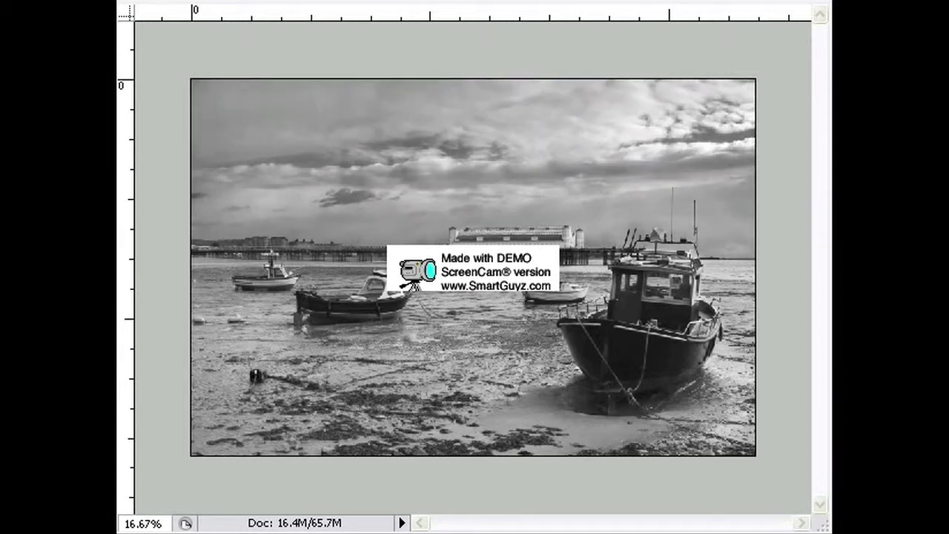
key("ctrl+z")
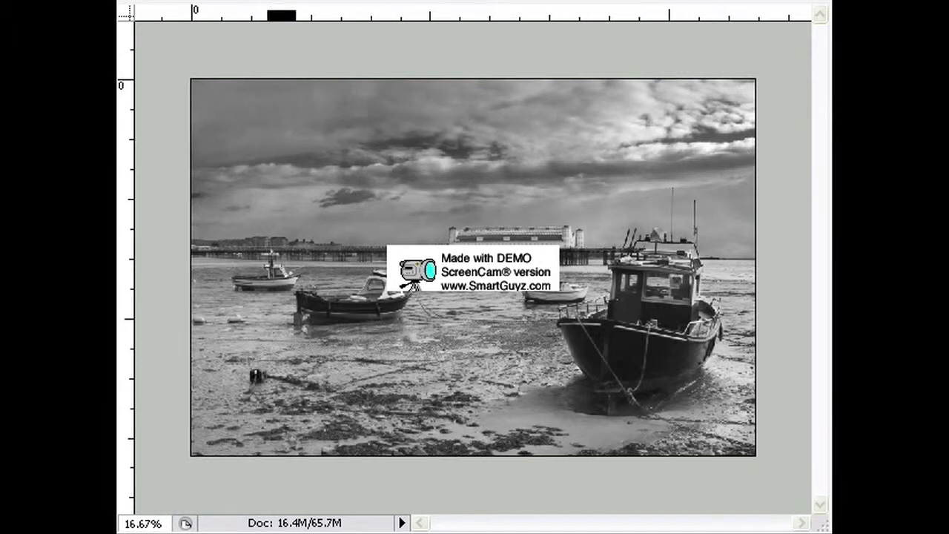
key("ctrl+z")
key("ctrl+z")
Examine the sky's edge around the pier pavilion at close range and shrink the brush for fine work there
key("bracketleft")
key("bracketleft")
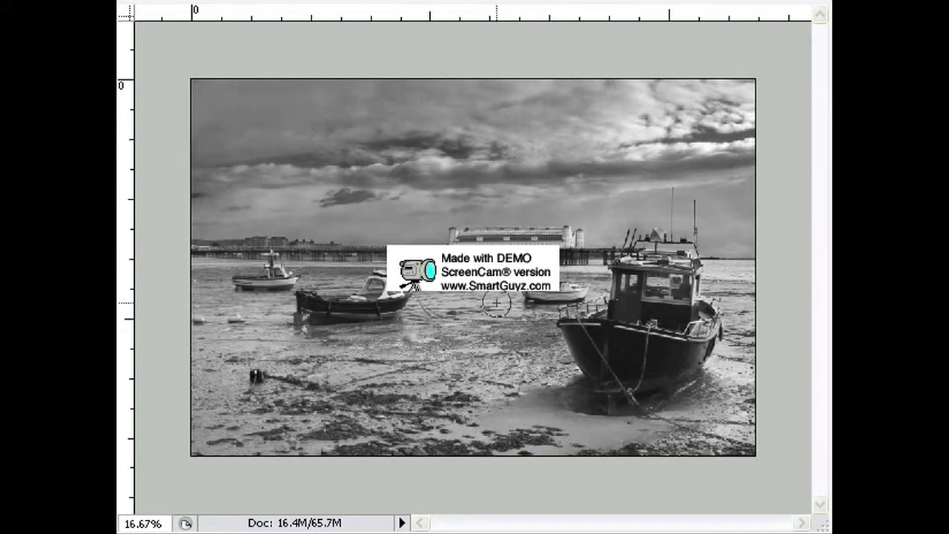
left_click_drag(383, 206, 496, 271)
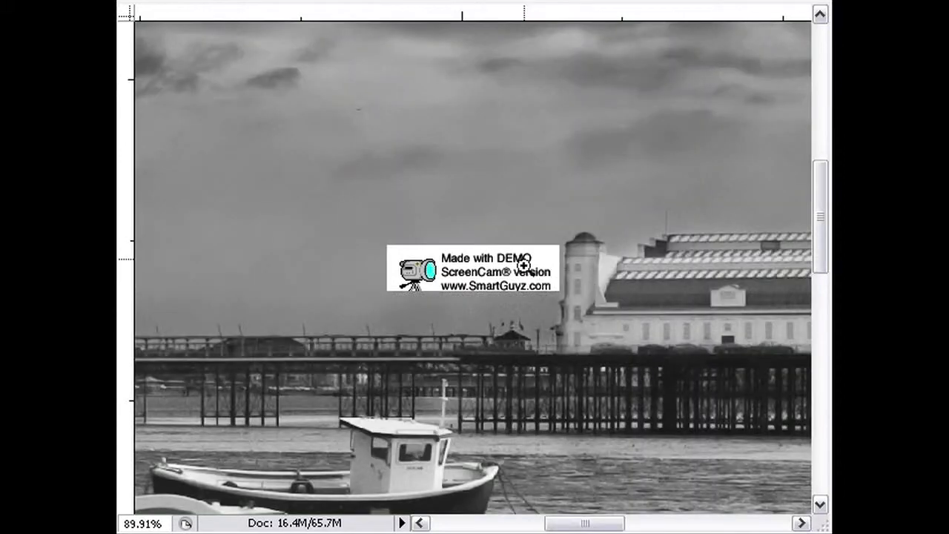
key("bracketleft")
key("bracketleft")
key("bracketleft")
key("bracketleft")
key("bracketleft")
key("bracketleft")
key("bracketleft")
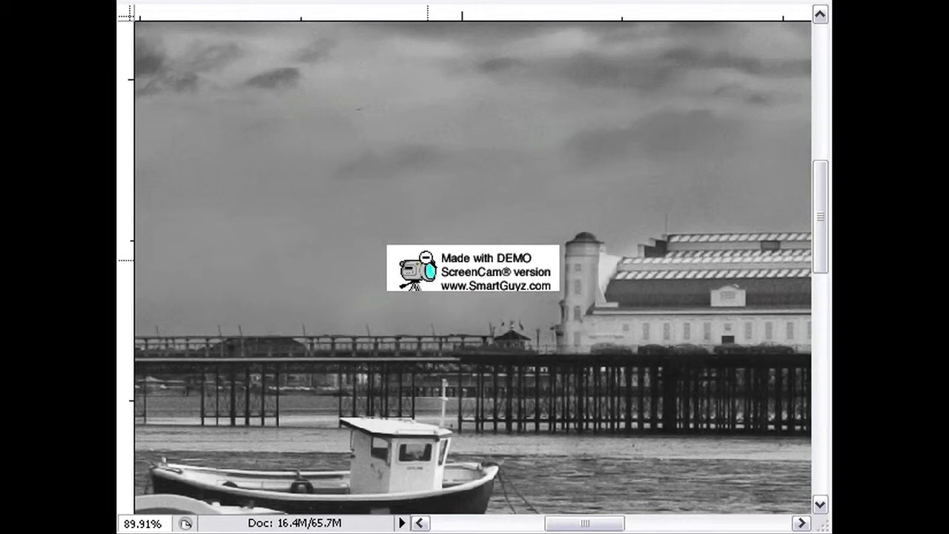
Examine the horizon above the pier beside the distant buildings up close and enlarge the brush to fit that area
left_click(431, 257, "alt")
left_click(431, 257, "alt")
left_click(432, 258, "alt")
left_click(432, 257, "alt")
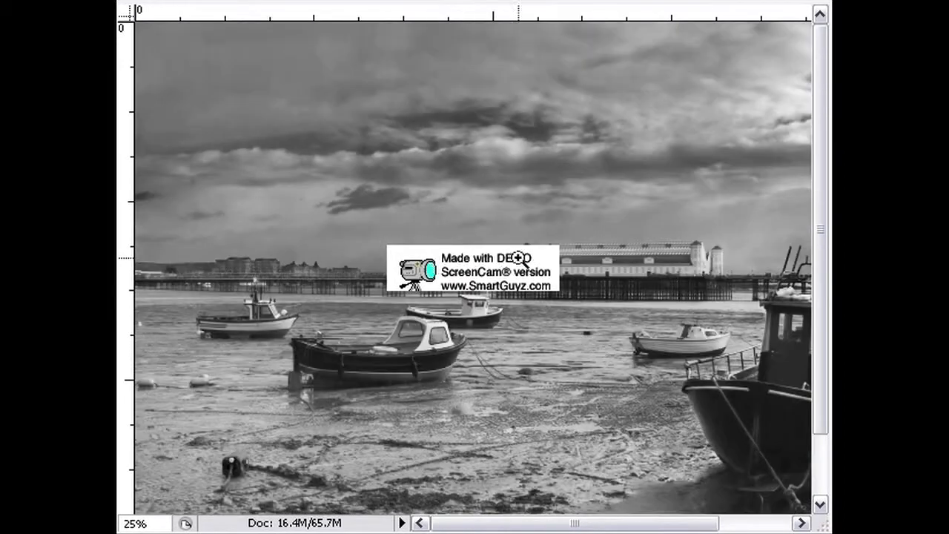
left_click_drag(421, 296, 440, 296)
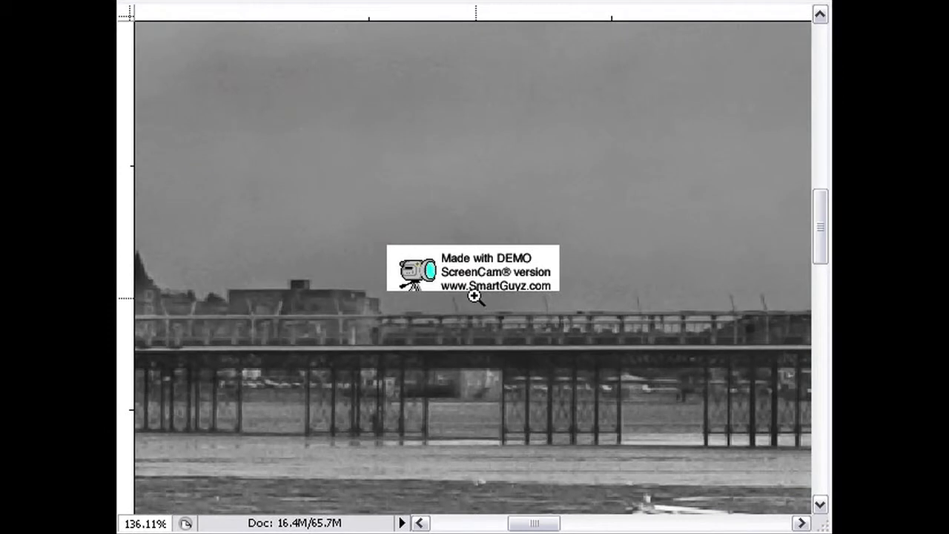
key("b")
key("bracketright")
key("bracketright")
key("bracketright")
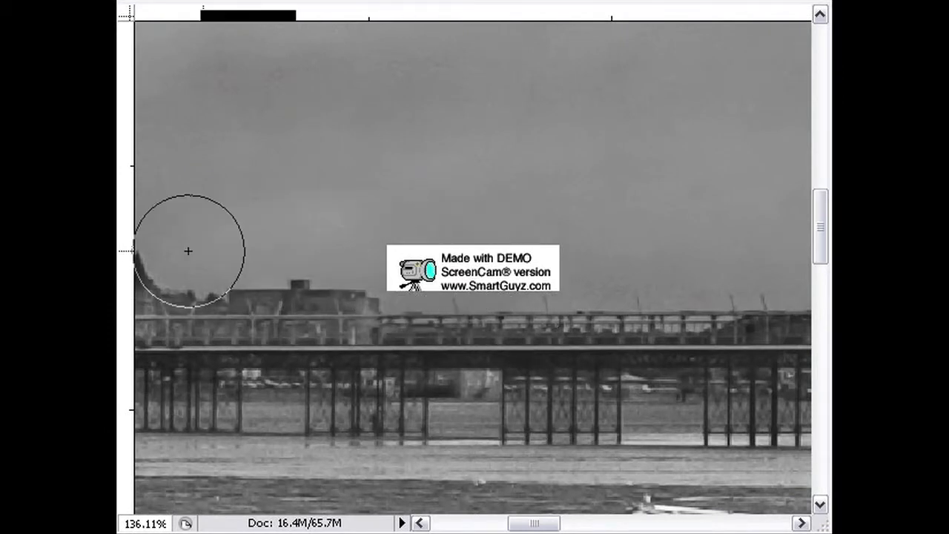
Return to a view of the whole photo and review the sky and horizon together
key("z")
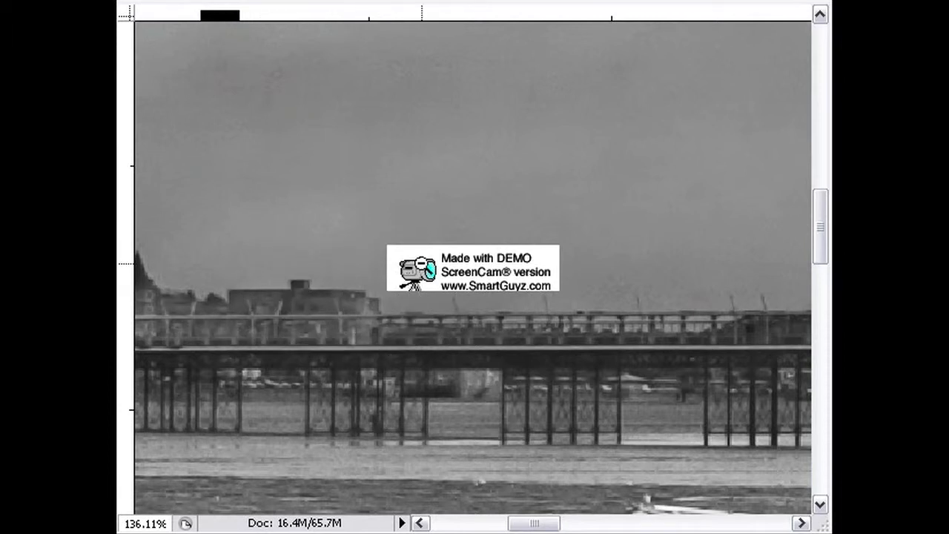
left_click(420, 275, "alt")
left_click(422, 273, "alt")
left_click(422, 273, "alt")
left_click(427, 272, "alt")
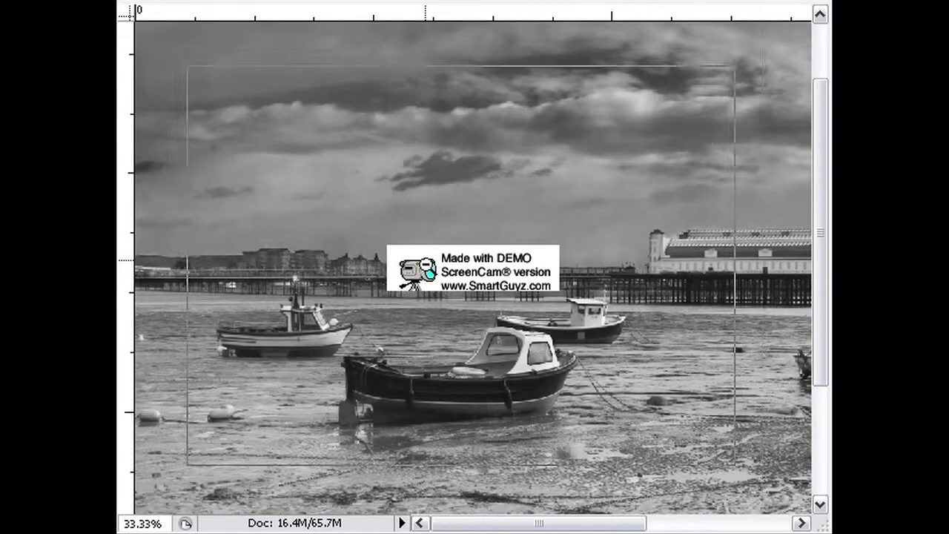
left_click(433, 269, "alt")
left_click(439, 275, "alt")
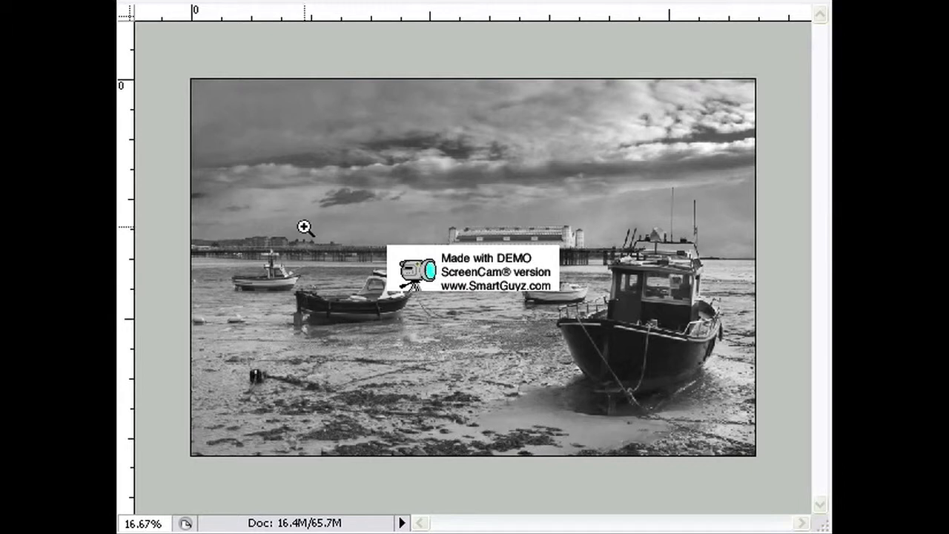